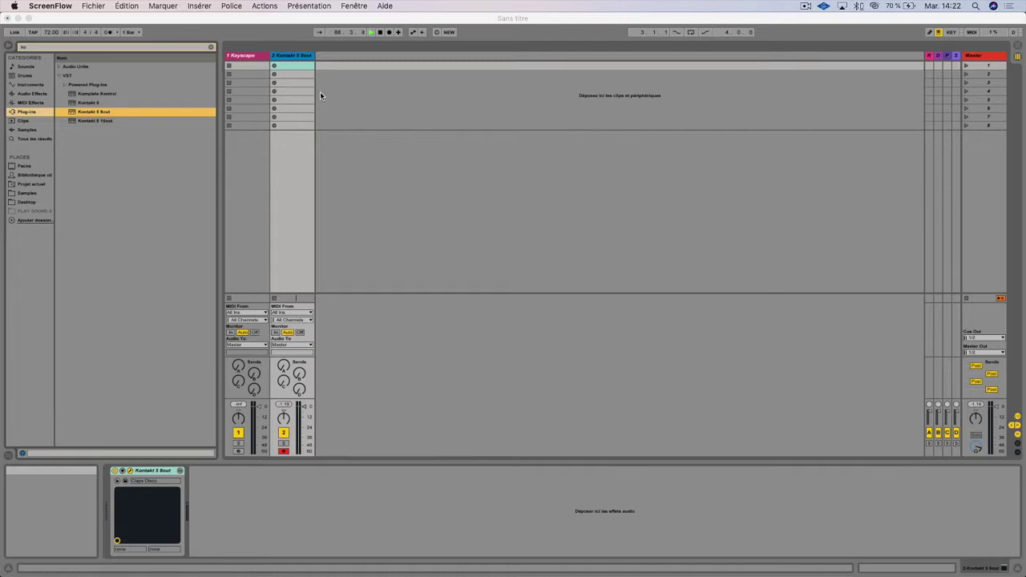
Bring up the Kontakt instrument on the second track and remove the full Drum Lab kit from its rack, leaving Claps Disco loaded
left_click(292, 57)
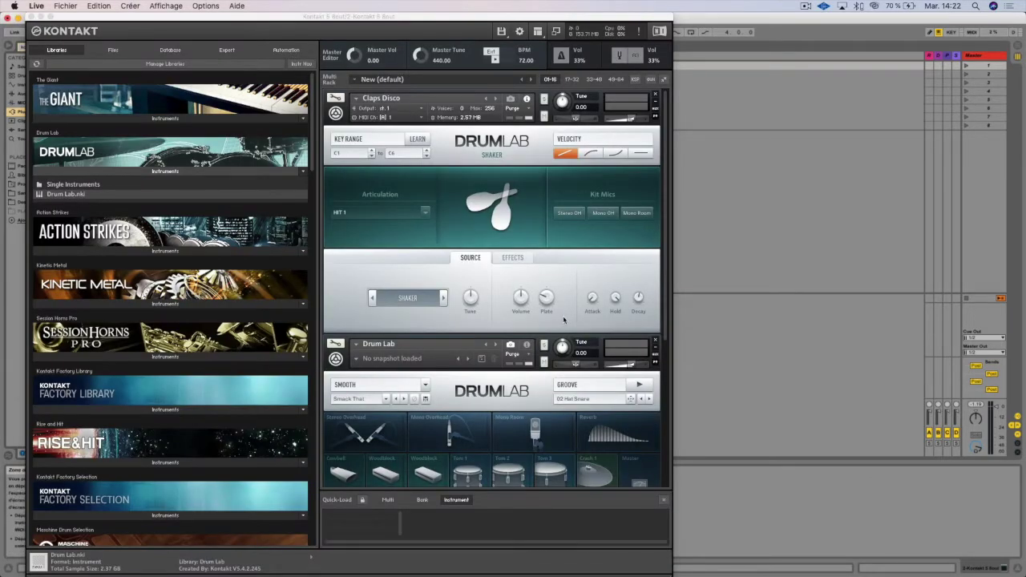
left_click(655, 342)
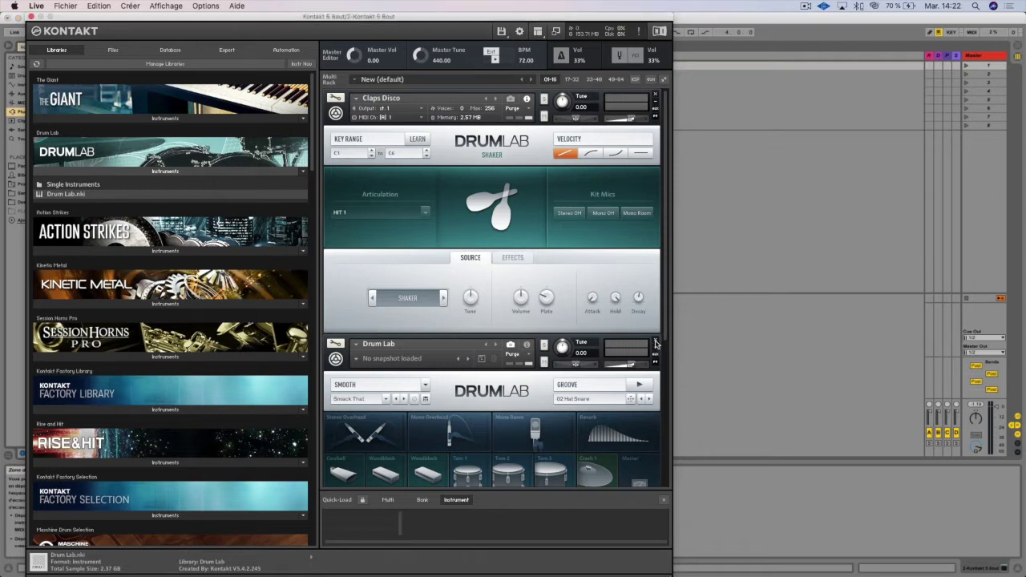
left_click(590, 200)
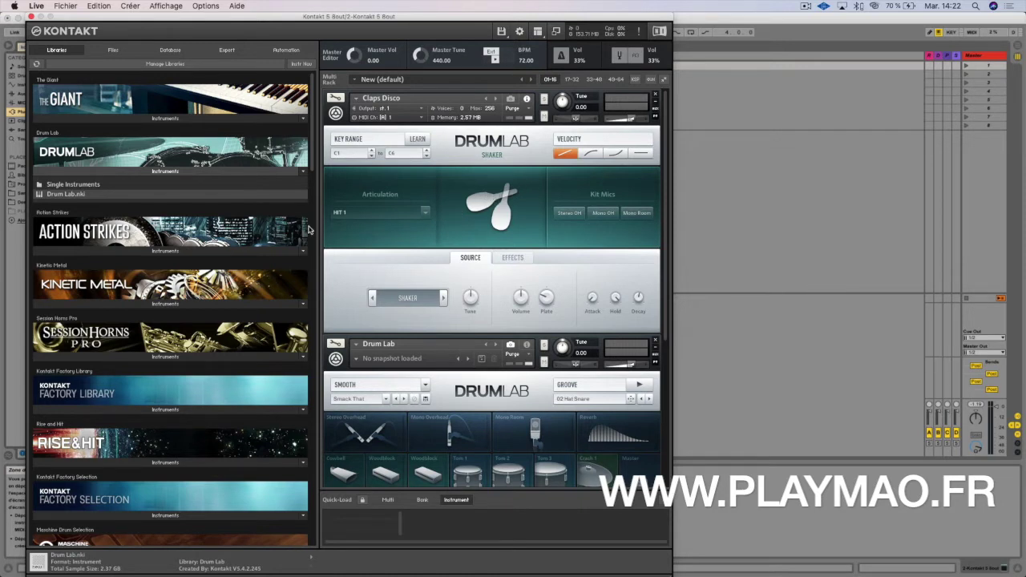
key("Delete")
Browse Drum Lab's Single Instruments folders in the library, including Kit, its Hihat instruments and Percussion
left_click(73, 185)
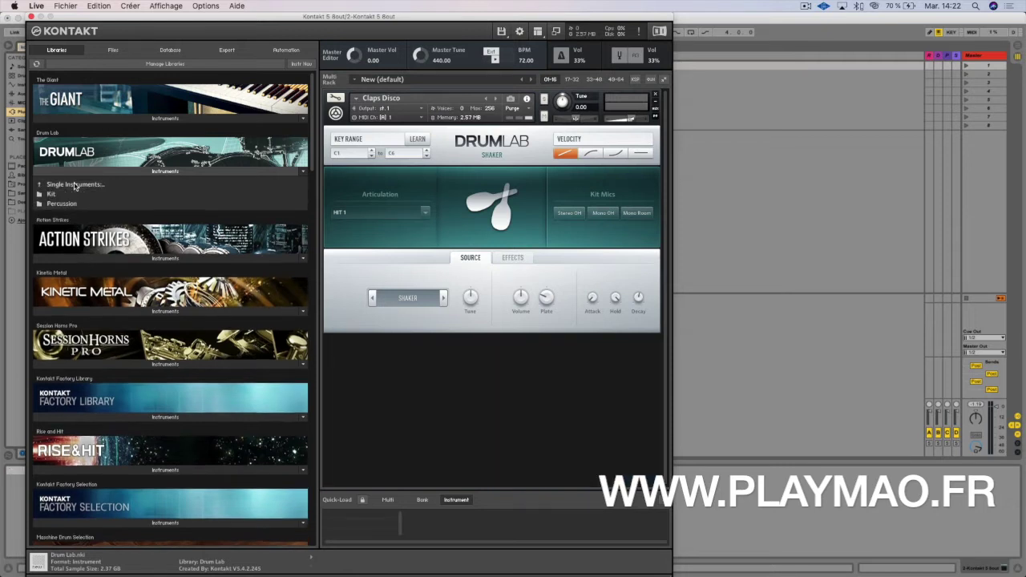
left_click(68, 195)
left_click(56, 214)
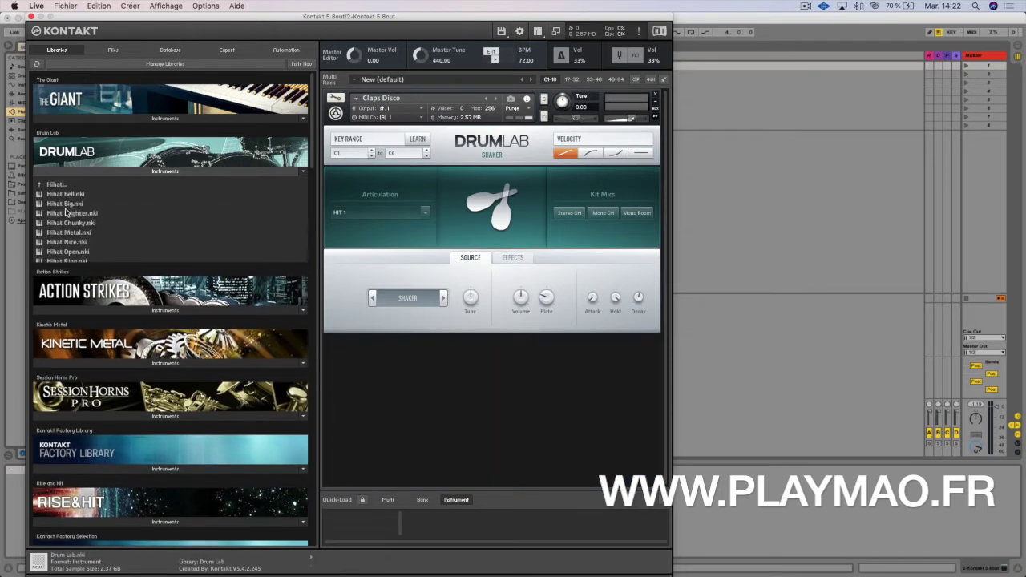
left_click(64, 185)
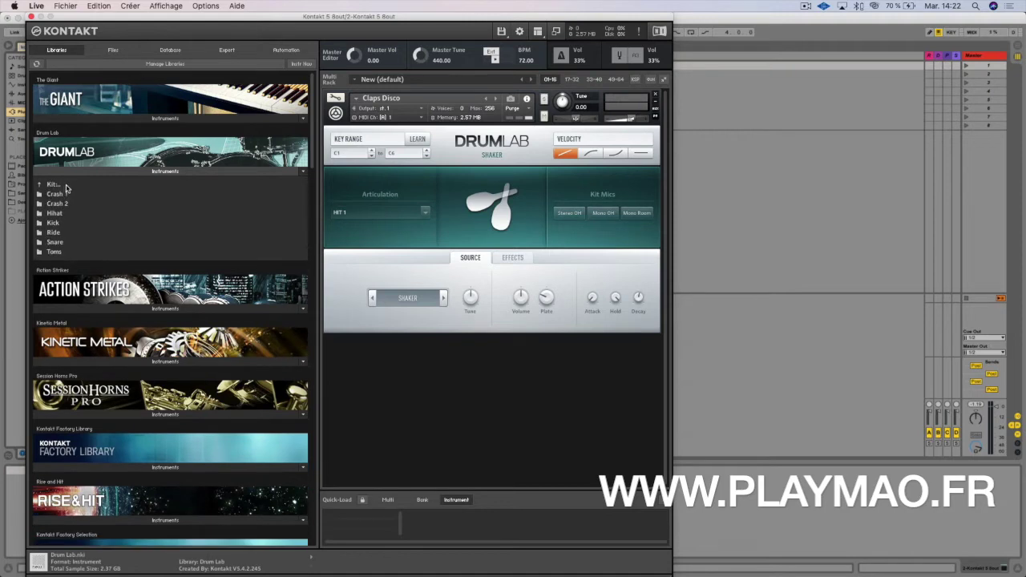
left_click(66, 185)
left_click(67, 204)
left_click(76, 186)
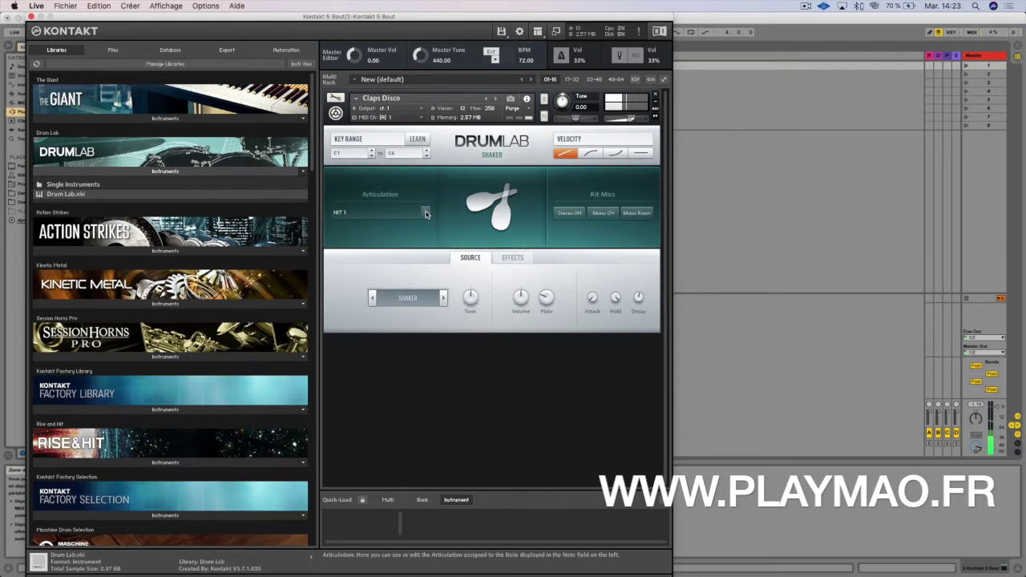
Set the Claps Disco shaker's articulation to HIT 2 and look through its effects and source pages
left_click(383, 213)
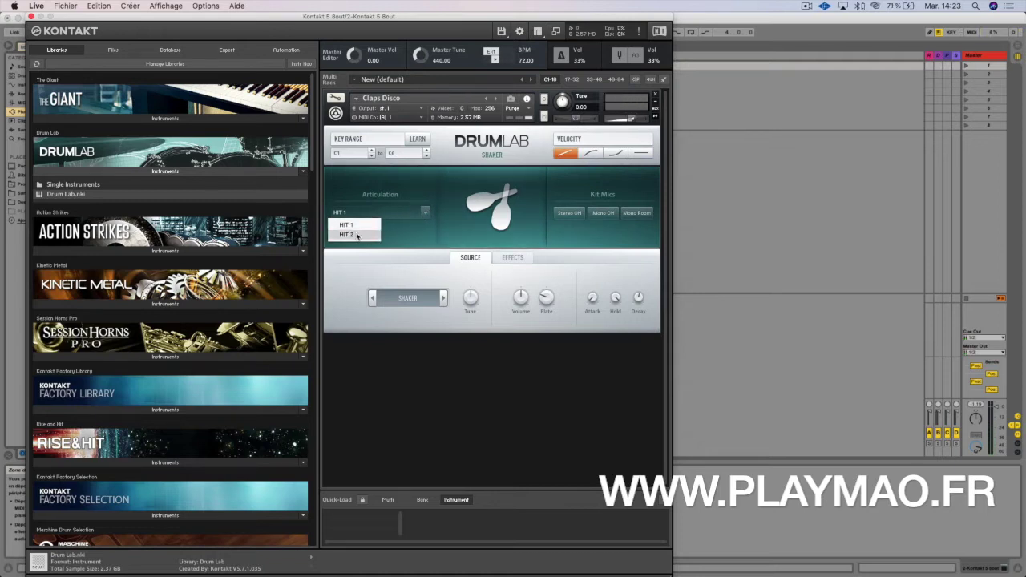
left_click(356, 234)
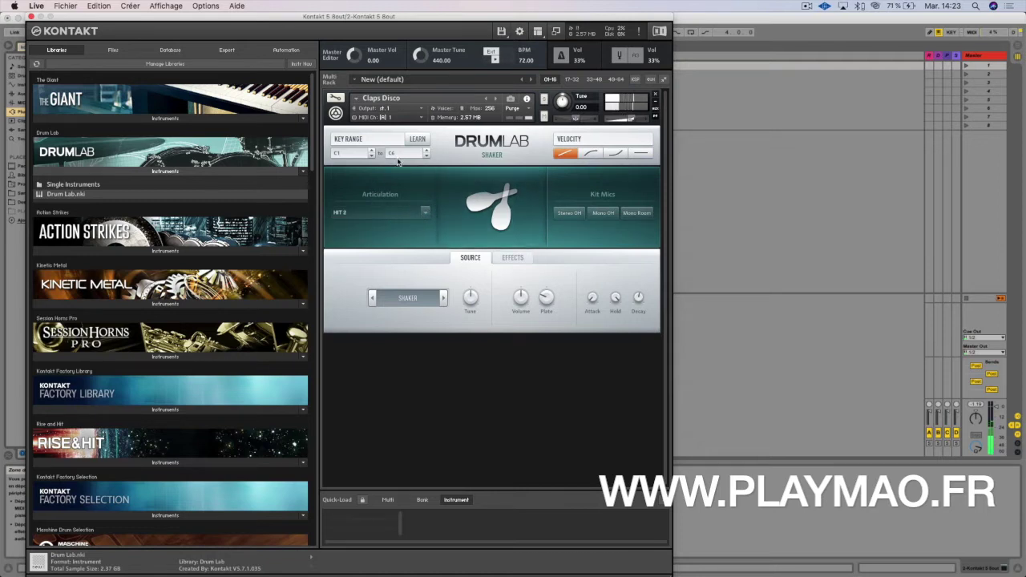
left_click(513, 258)
left_click(473, 257)
Switch the loaded instrument to Cowbell Plate and choose Low Cowbell as its source
left_click(496, 99)
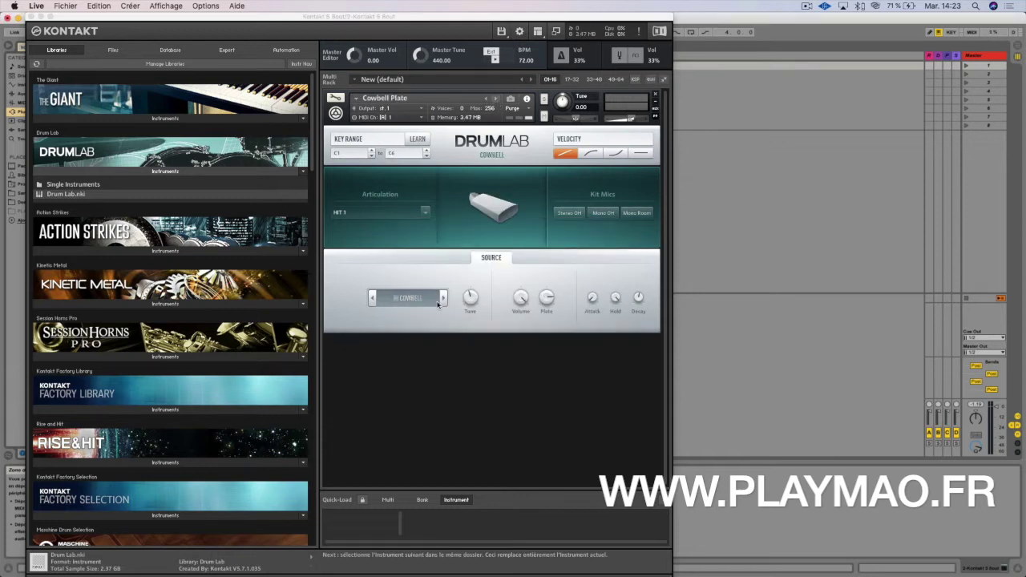
left_click(419, 301)
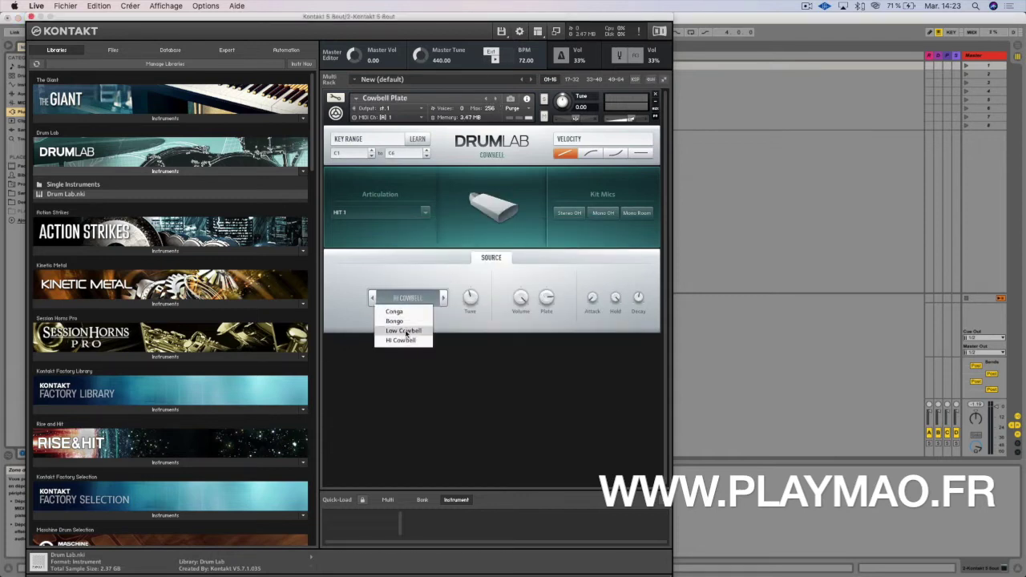
left_click(404, 331)
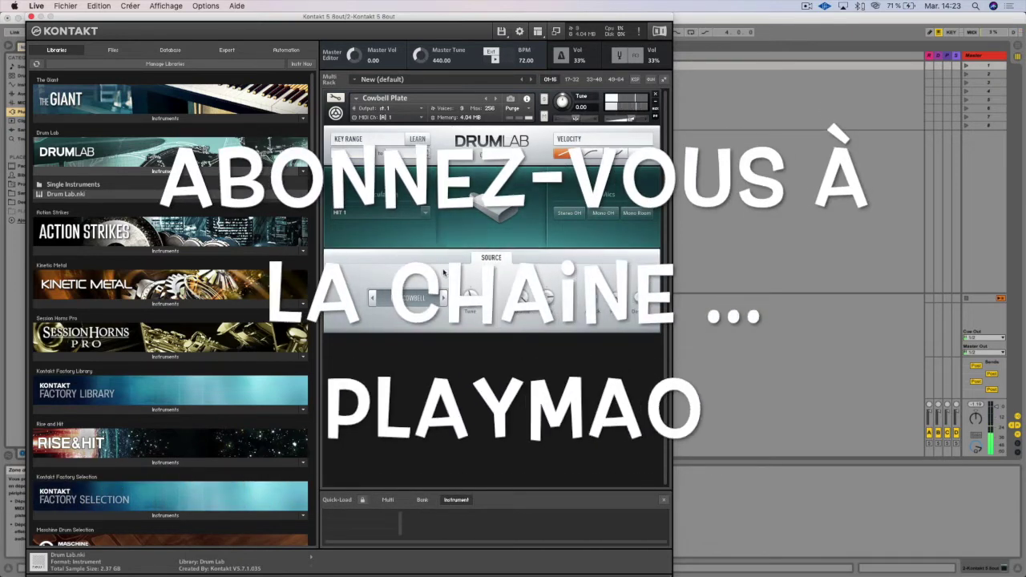
Remove Cowbell Plate from the rack and load Drum Lab.nki from the Drum Lab library
left_click(656, 96)
left_click(582, 199)
left_click(65, 187)
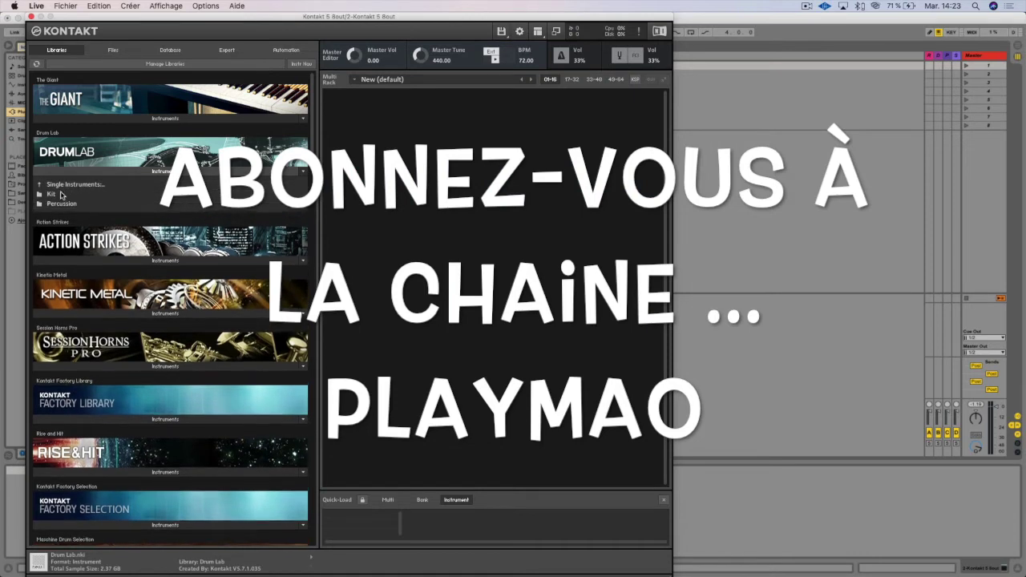
left_click(68, 186)
double_click(70, 194)
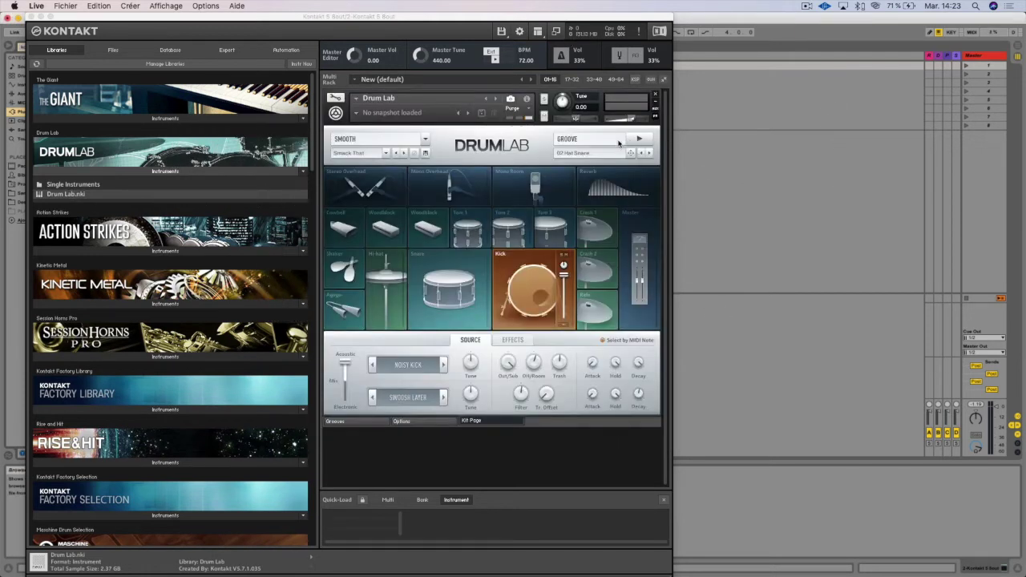
Keep the SMOOTH sound bank selected and play Drum Lab's 02 Hat Snare groove
left_click(638, 141)
left_click(637, 141)
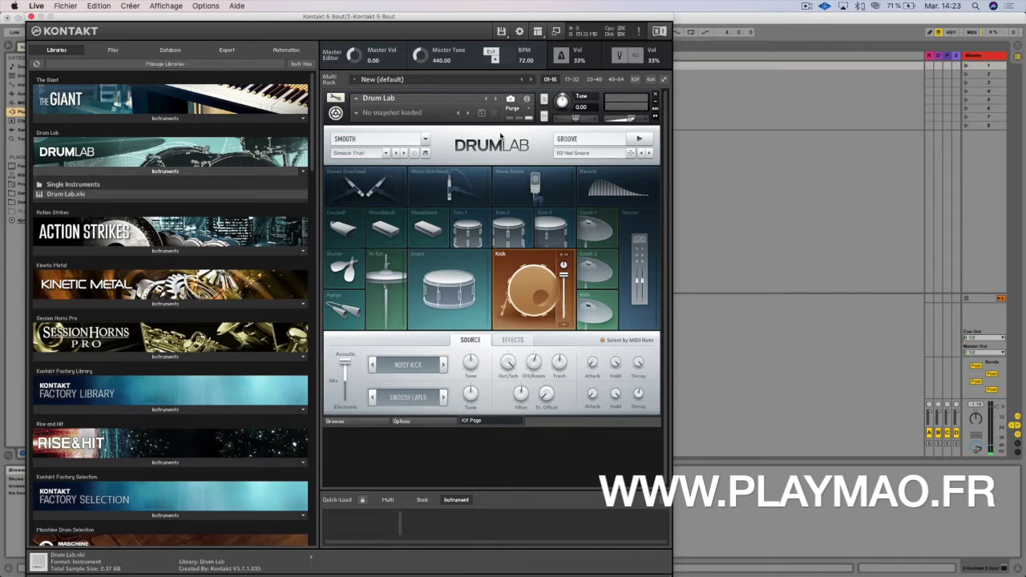
left_click(353, 139)
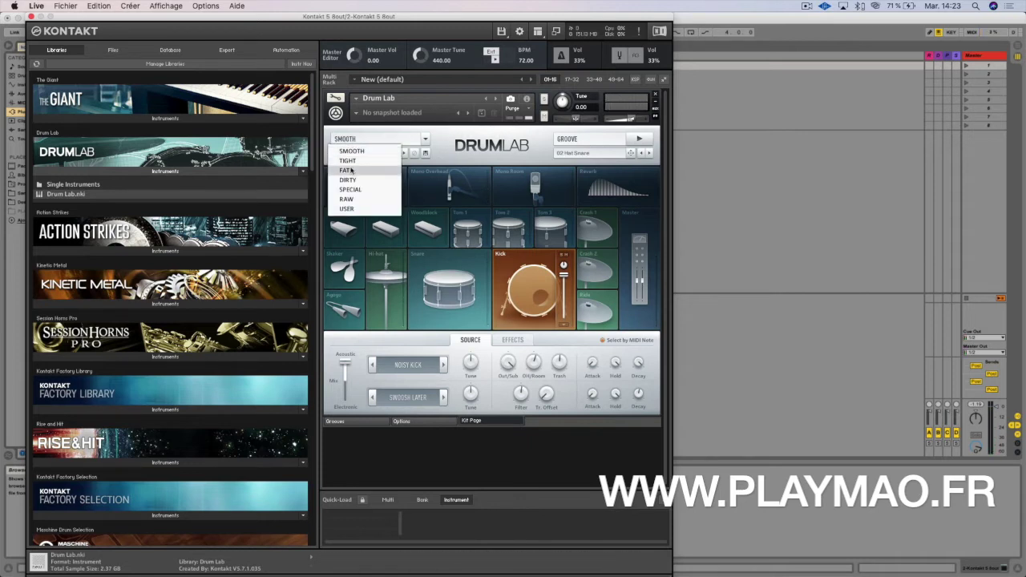
left_click(353, 151)
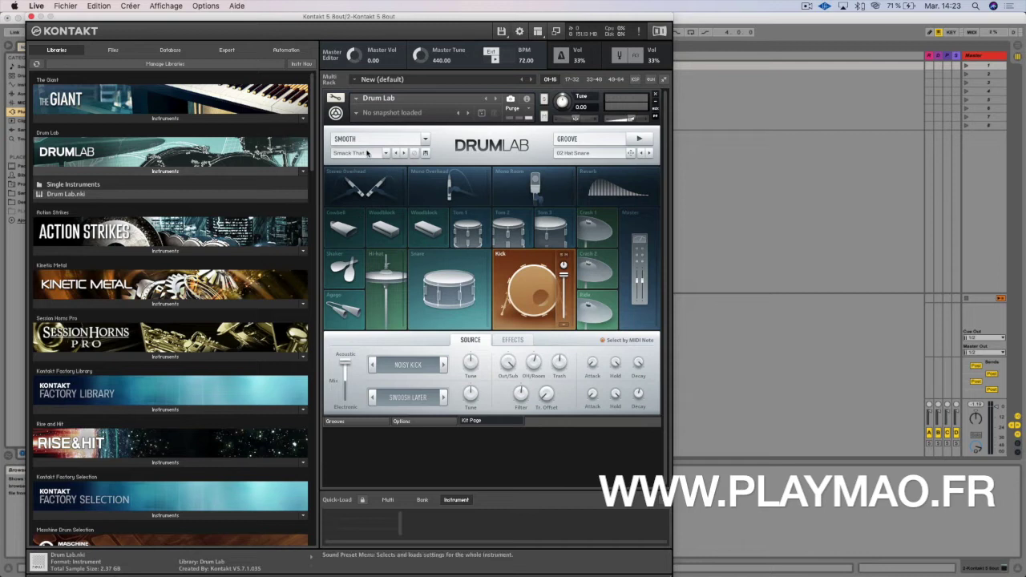
key("space")
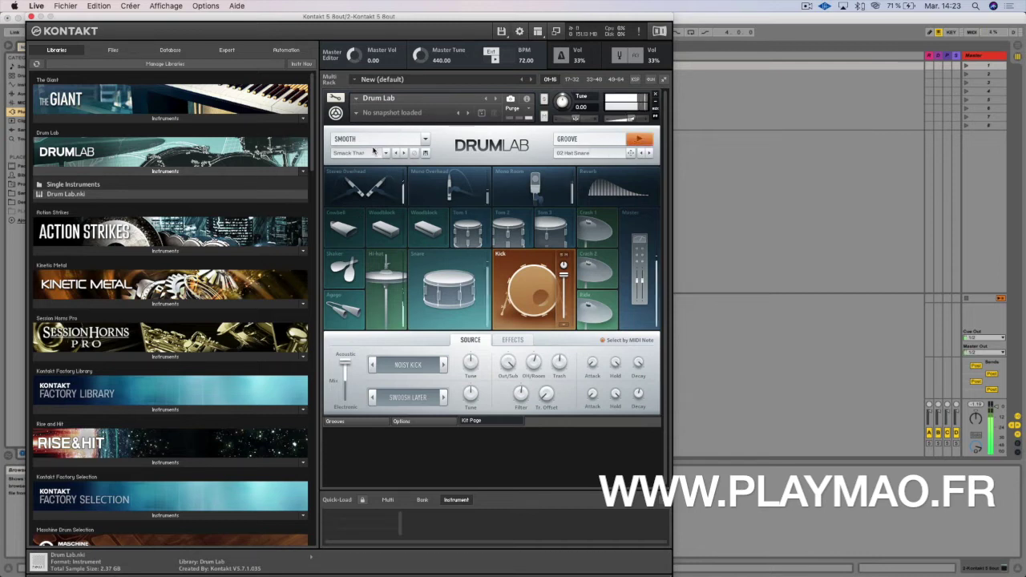
Audition the playing groove with the FAT sound bank and with the DIRTY bank
left_click(367, 139)
left_click(354, 167)
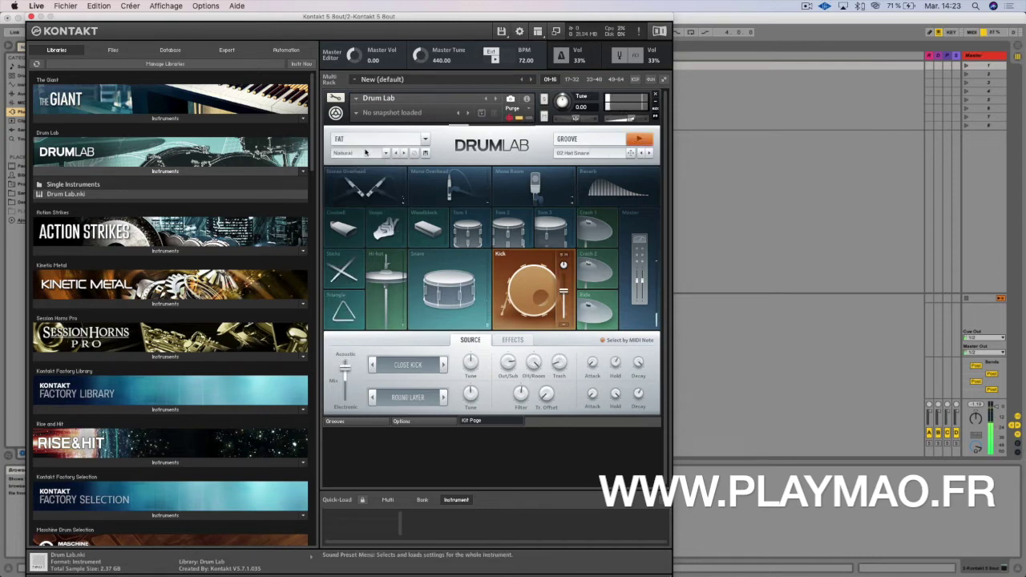
left_click(365, 140)
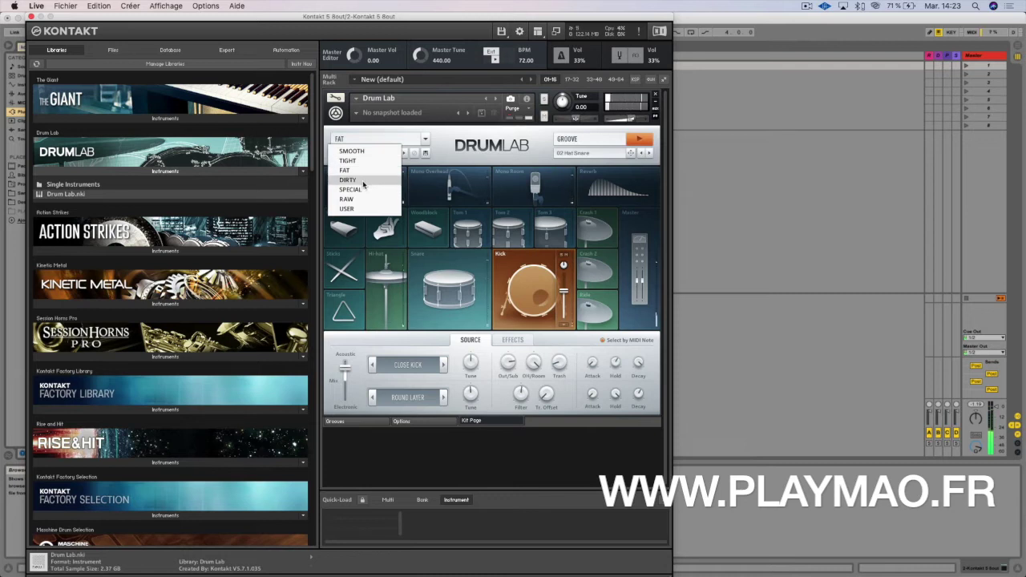
left_click(363, 184)
Move the Kontakt window aside to uncover Live's browser, tracks and mixer
left_click(378, 141)
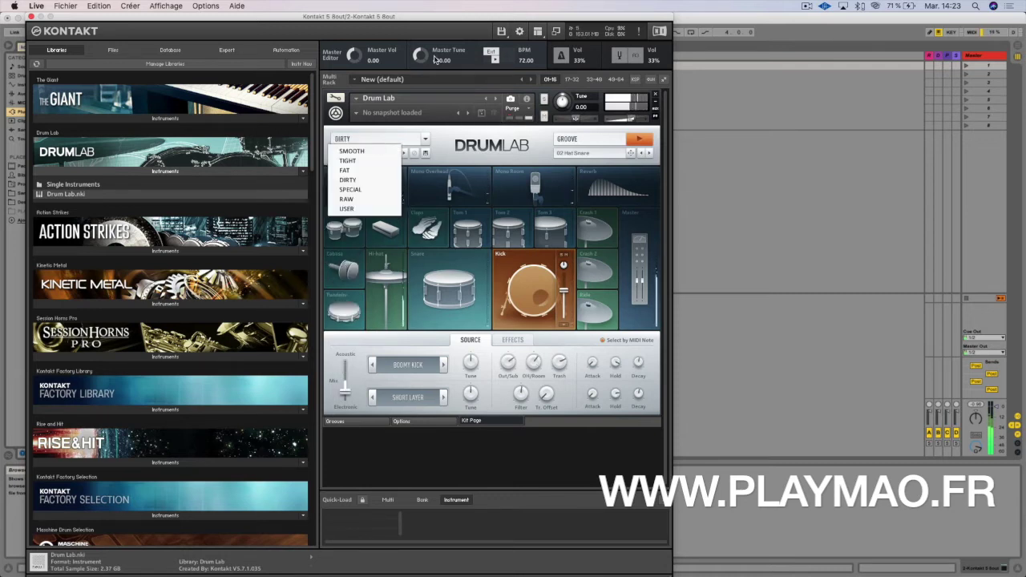
left_click_drag(56, 18, 401, 18)
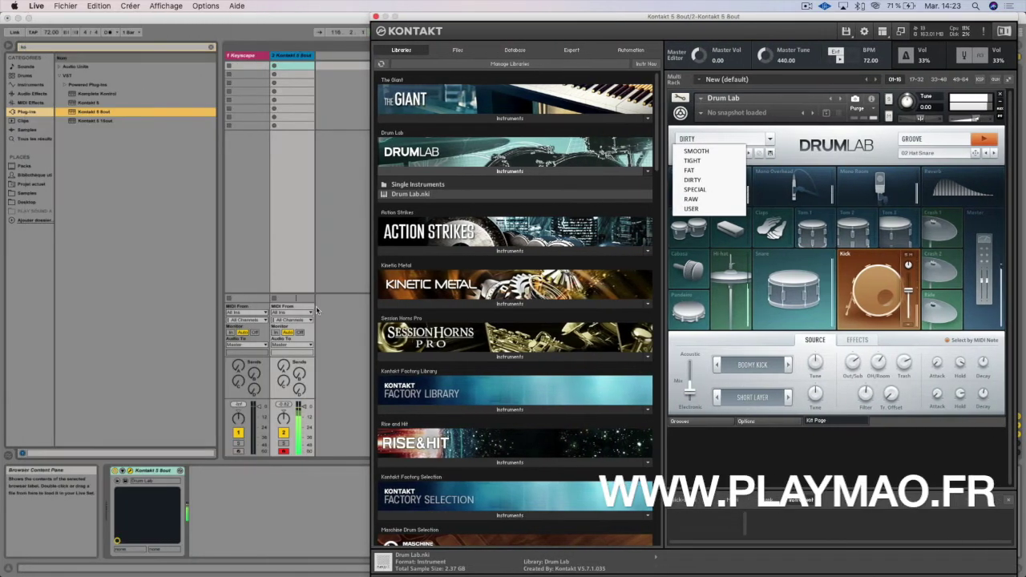
left_click(337, 377)
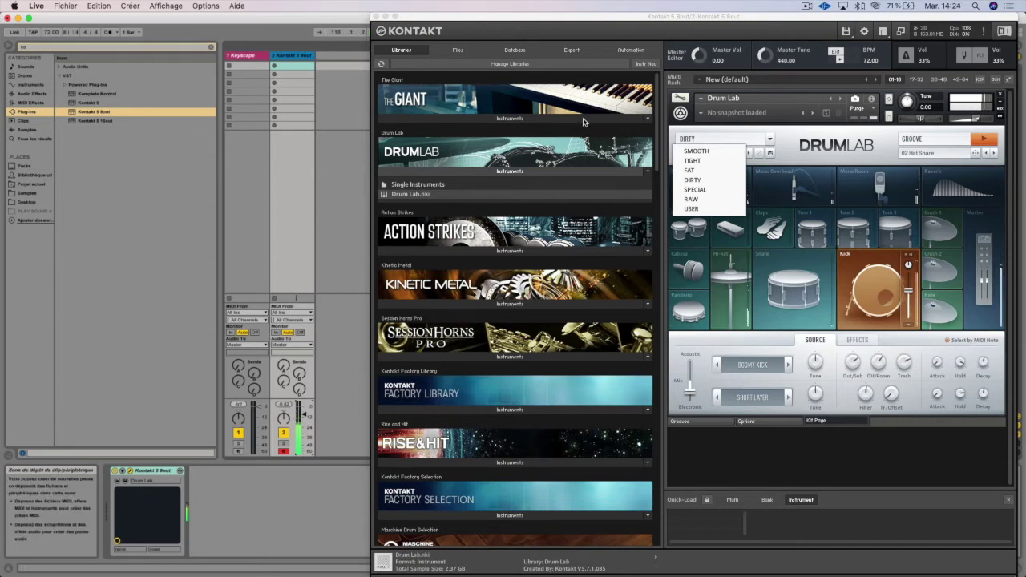
mouse_move(663, 9)
left_mouse_down()
mouse_move(584, 9)
mouse_move(647, 6)
left_mouse_up()
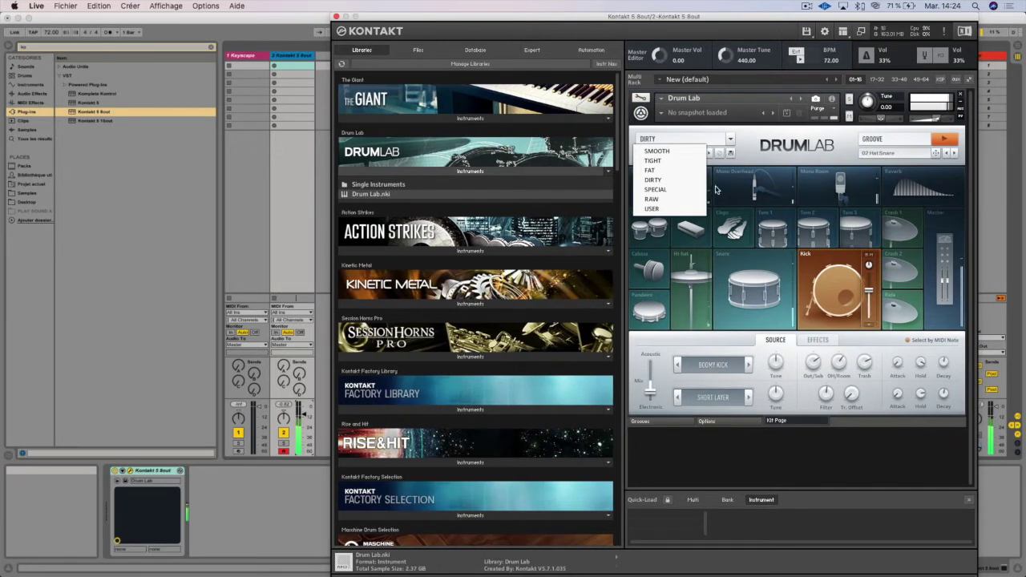
Switch Drum Lab to the SPECIAL sound bank and load its Electro preset
left_click(680, 190)
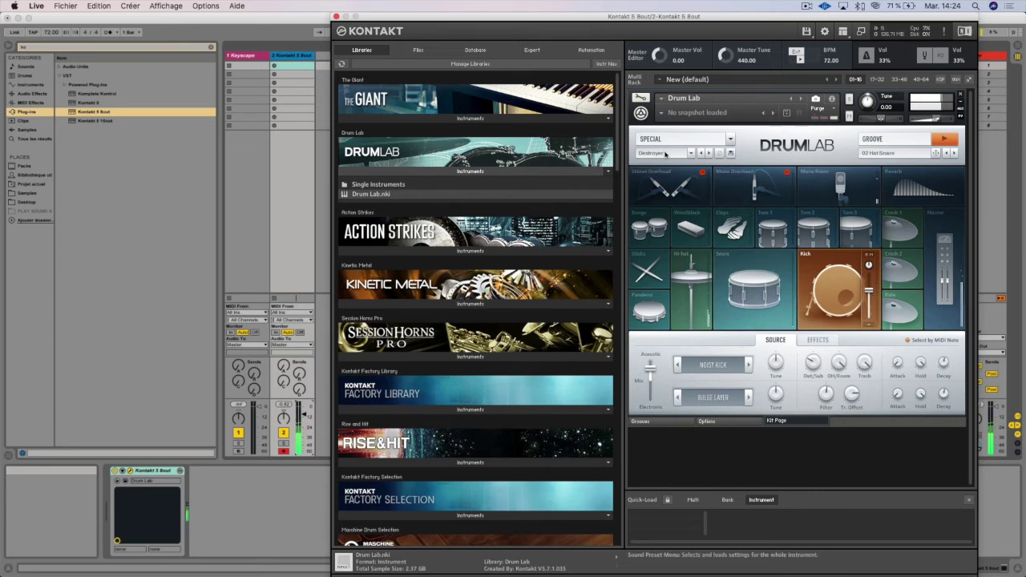
left_click(691, 153)
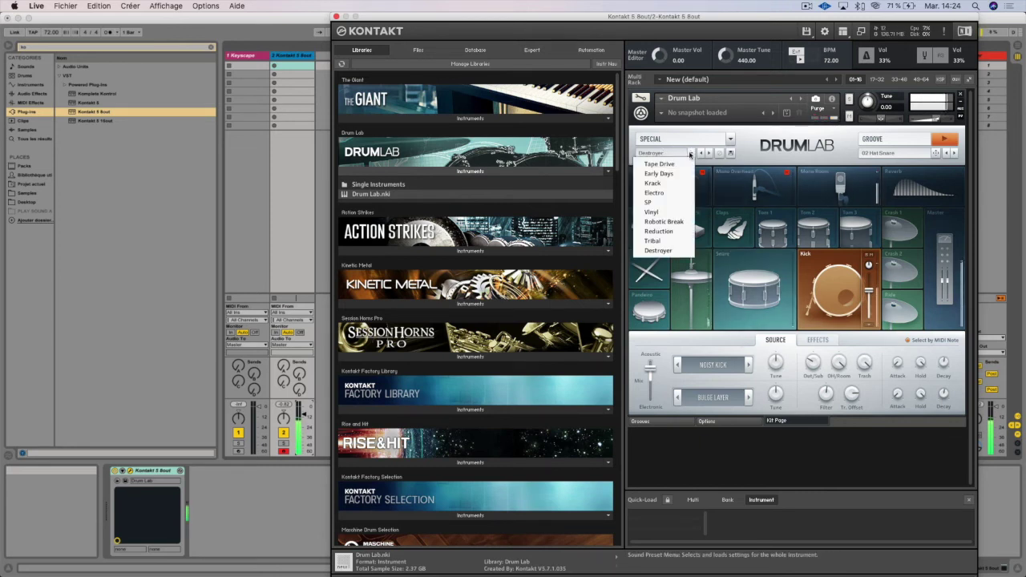
left_click(665, 196)
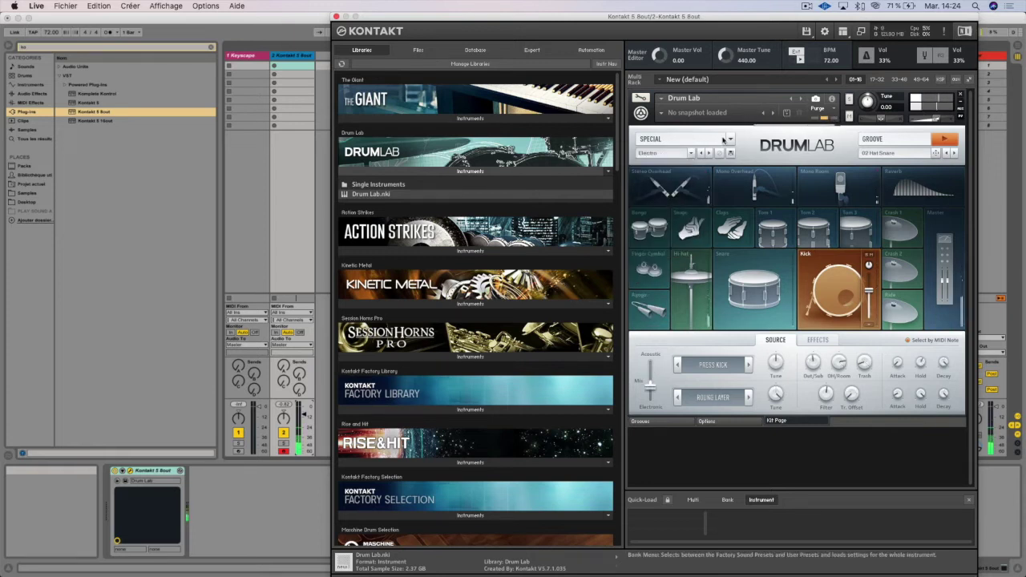
Return Drum Lab to the SMOOTH sound bank
left_click(729, 139)
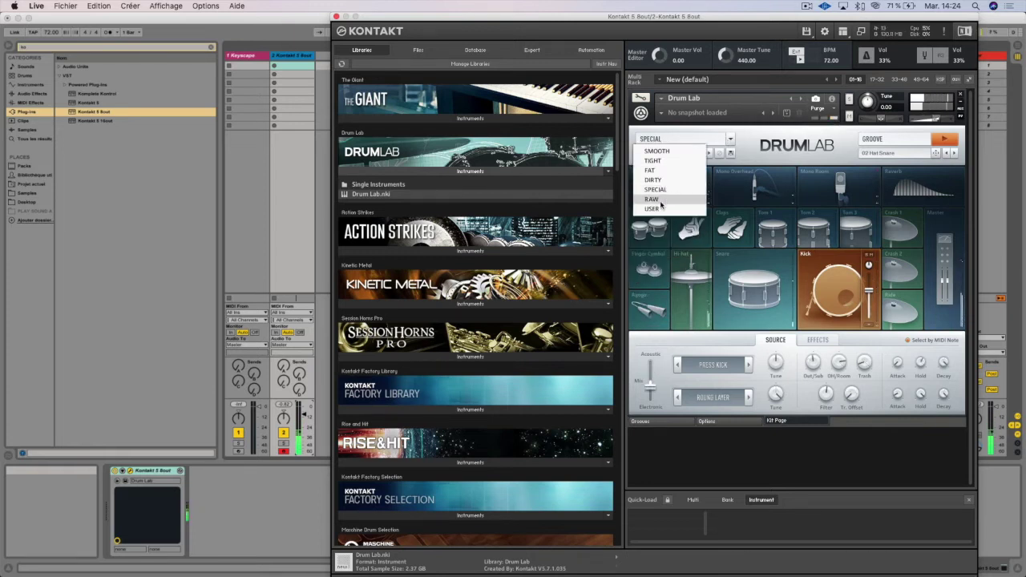
left_click(667, 153)
left_click(690, 141)
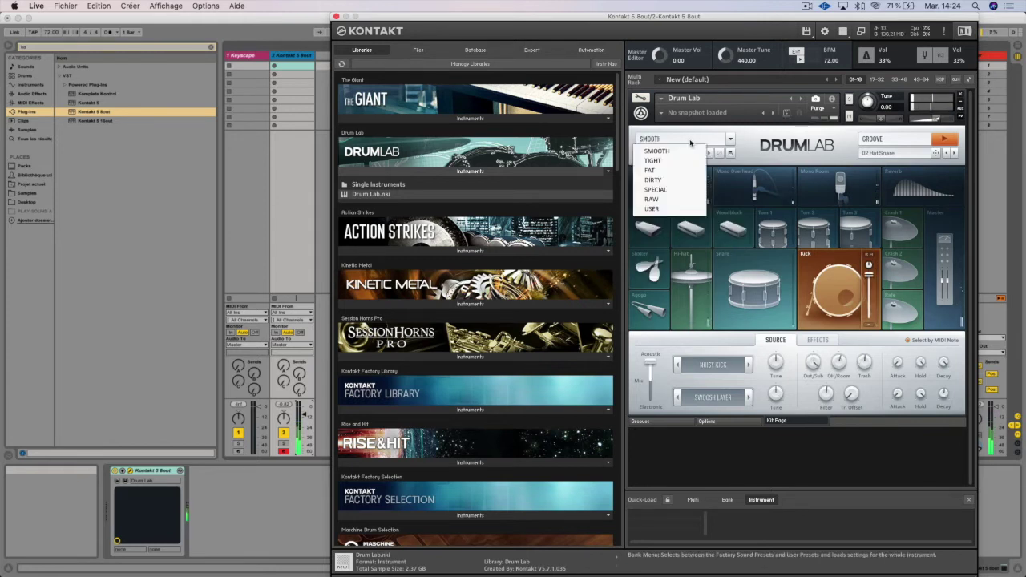
left_click(753, 143)
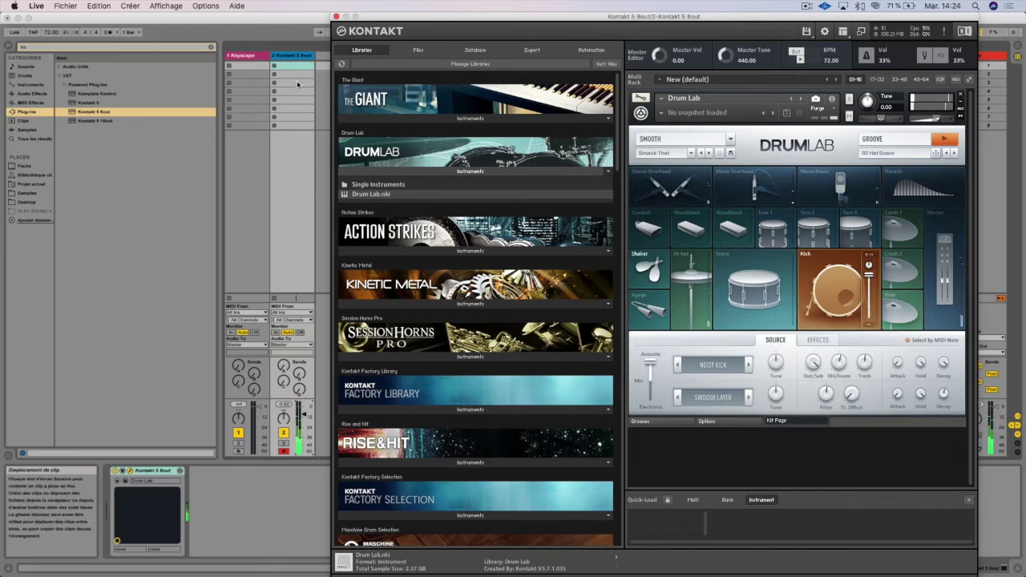
Create a MIDI clip in the Kontakt track's first slot and add consecutive notes on G#3 and G3
double_click(292, 66)
double_click(242, 369)
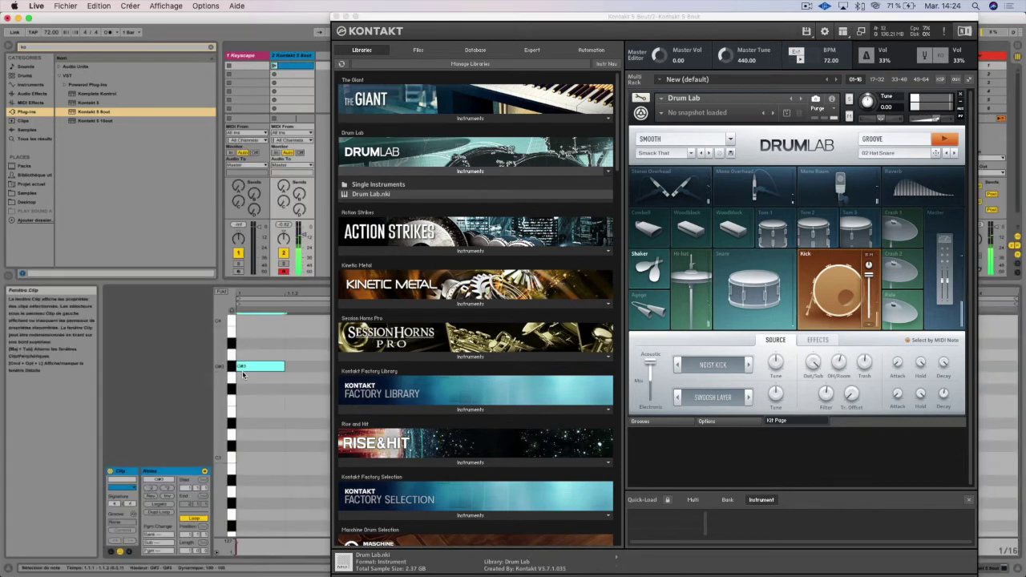
double_click(304, 367)
left_click_drag(304, 367, 305, 377)
left_click(319, 381)
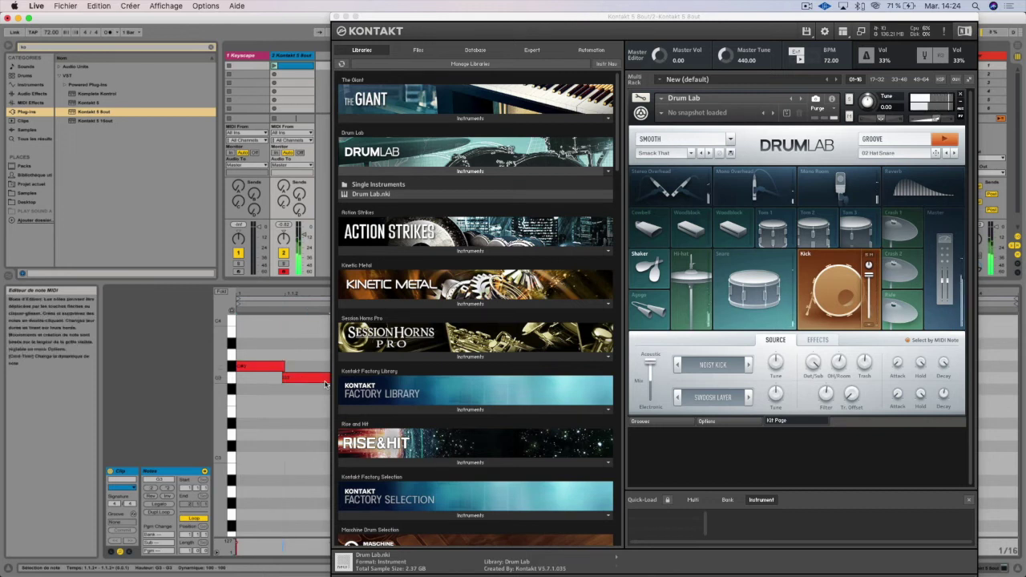
scroll(326, 384, "up", 2)
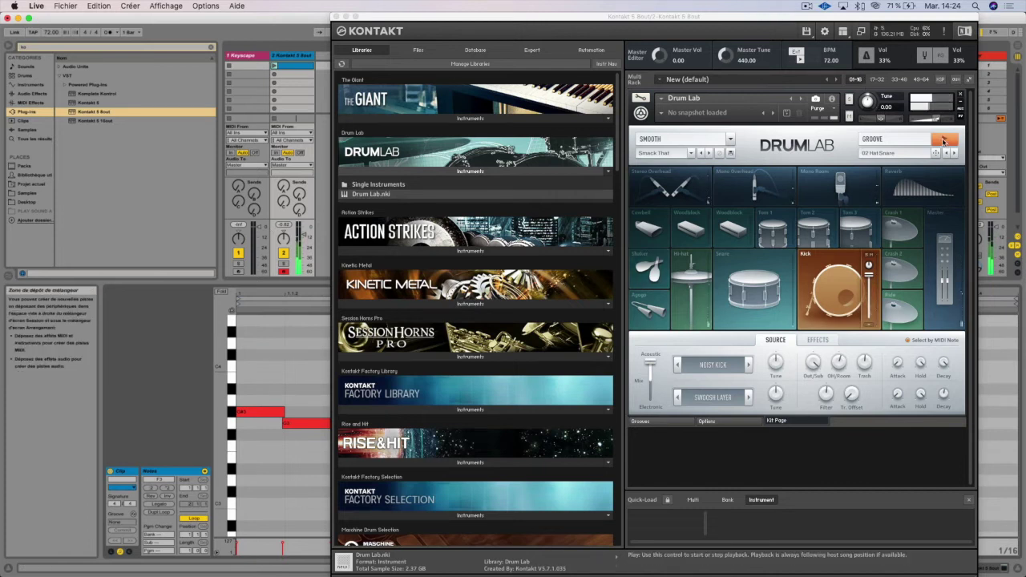
Launch the new MIDI clip on the Kontakt track and bring up the Cowbell's source settings in Drum Lab
left_click(273, 67)
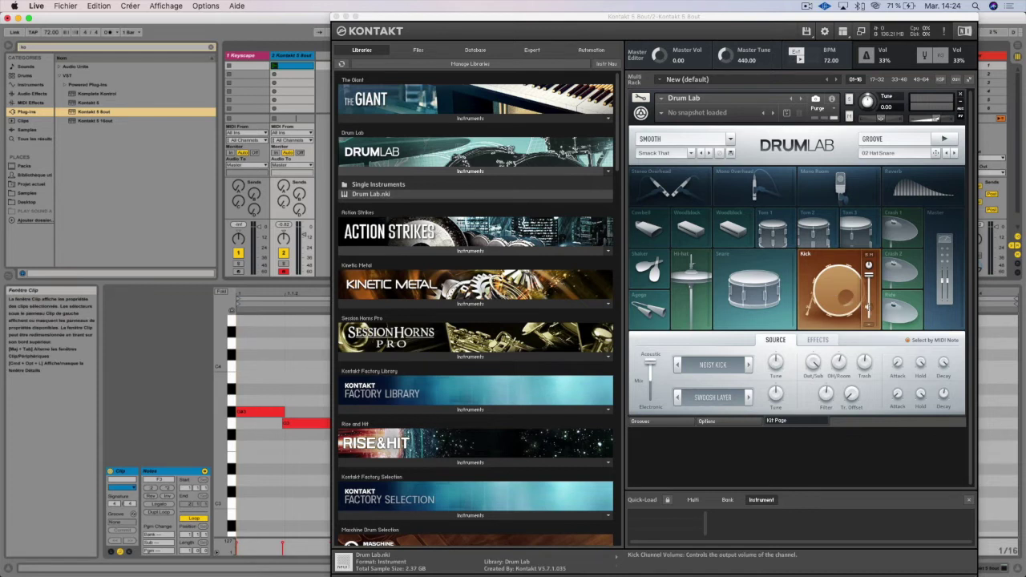
left_click(655, 228)
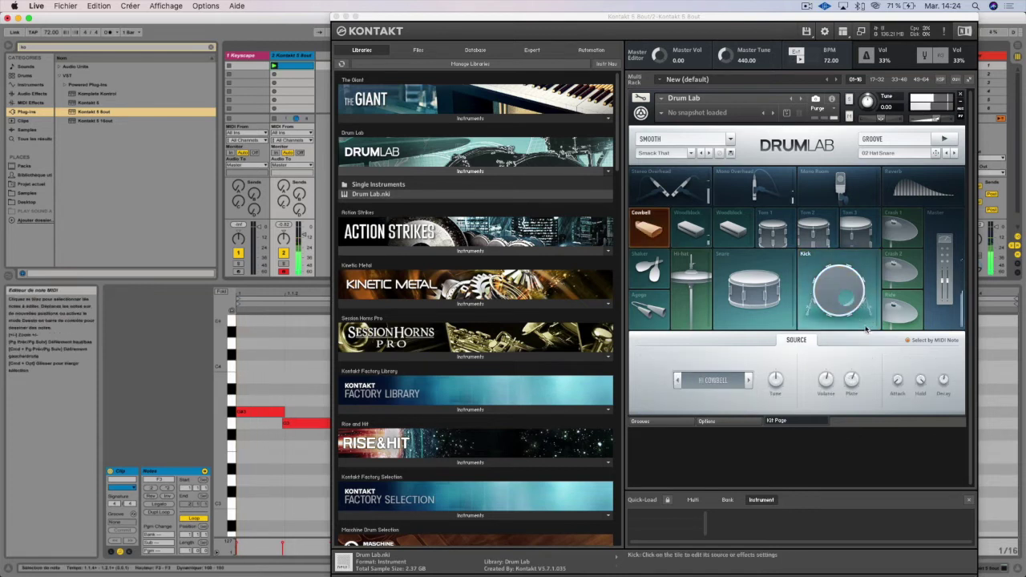
Go through the settings of the Cowbell, first Woodblock, Stereo Overhead and Mono Overhead tiles in Drum Lab
left_click(663, 235)
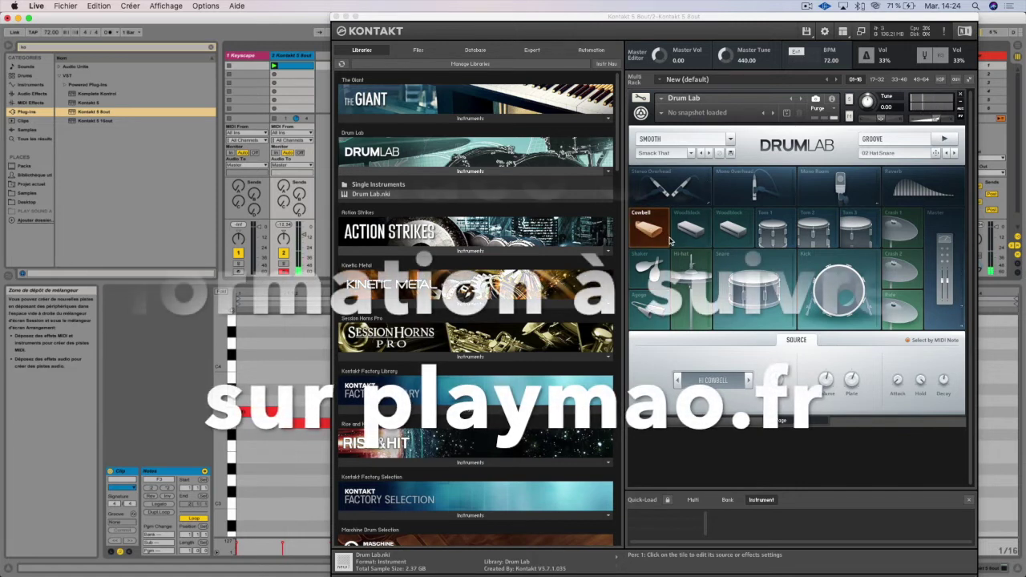
left_click(686, 235)
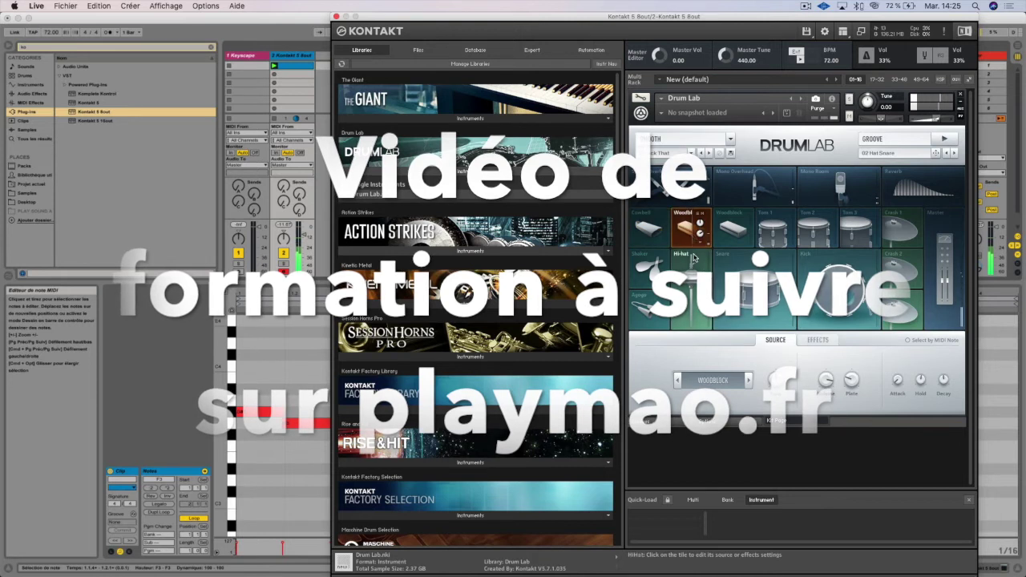
left_click(683, 196)
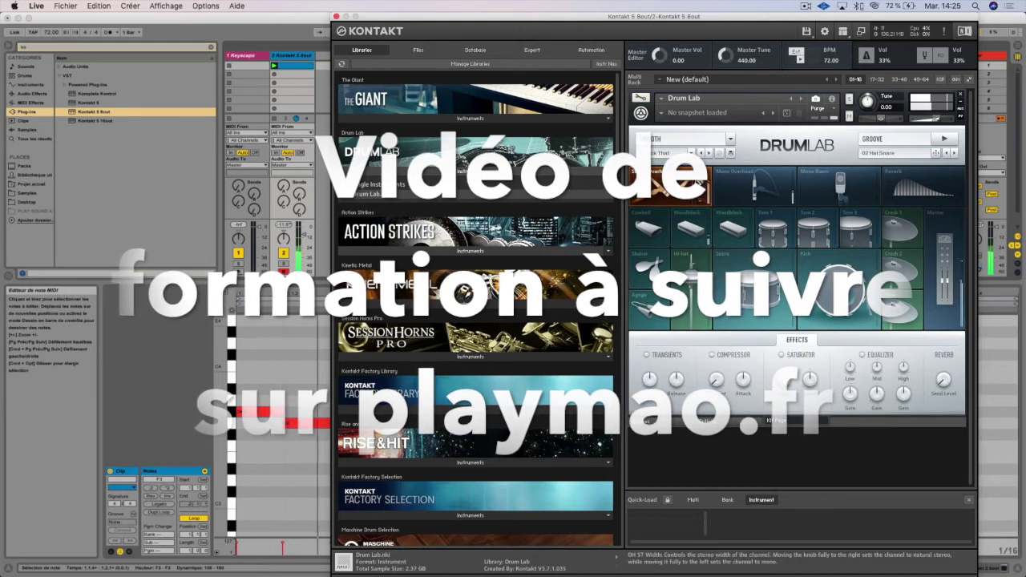
left_click(736, 179)
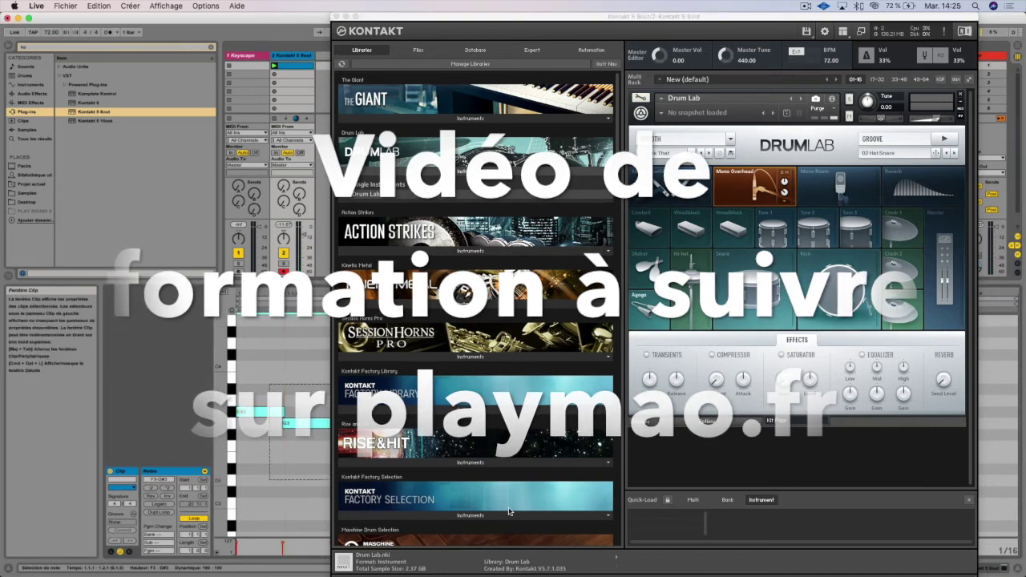
mouse_move(965, 568)
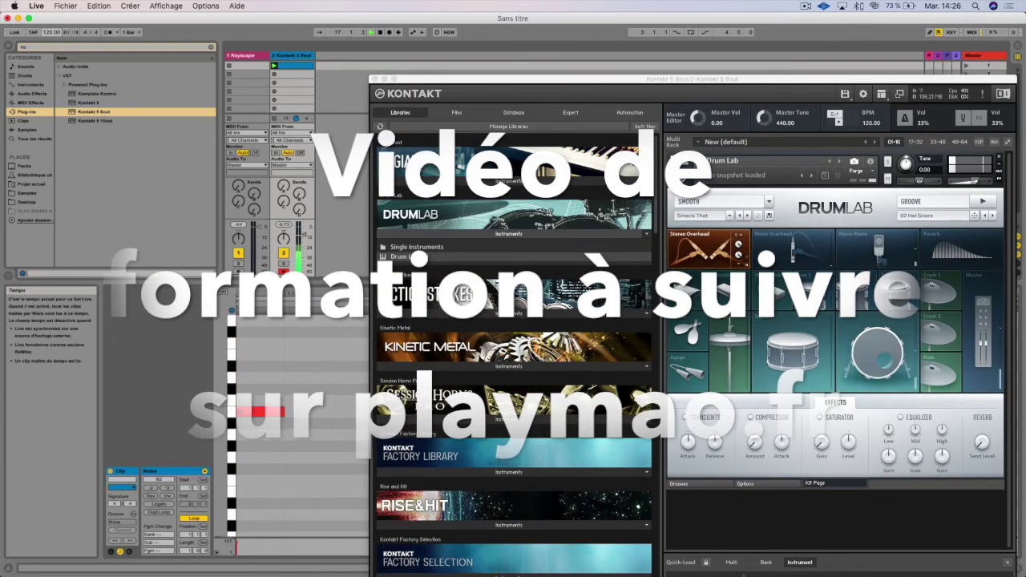
Set the Kick's source mix to about -0.6 dB for the Noisy Kick and -12.0 dB for the Swoosh Layer
left_click(877, 352)
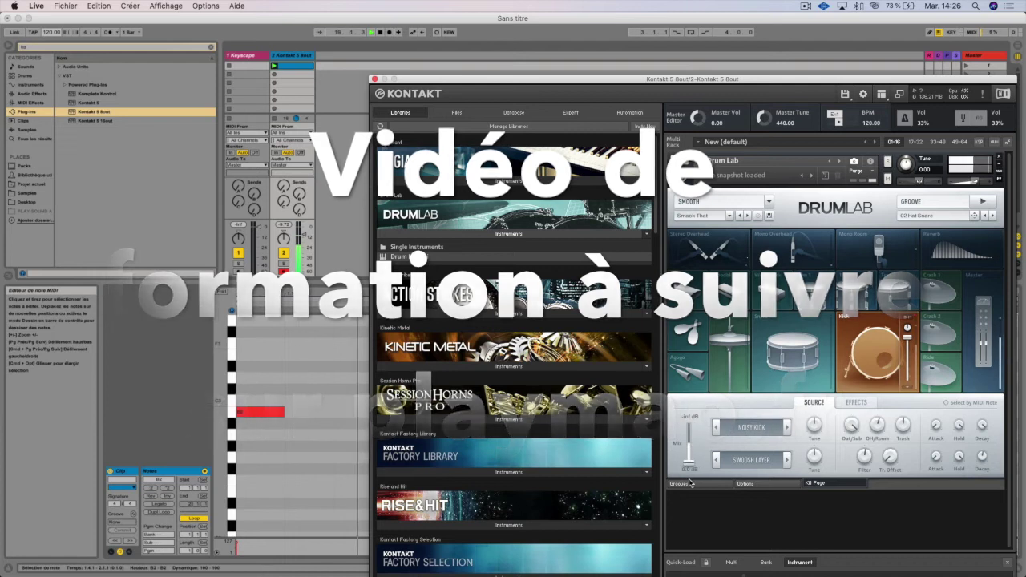
left_click_drag(691, 476, 692, 436)
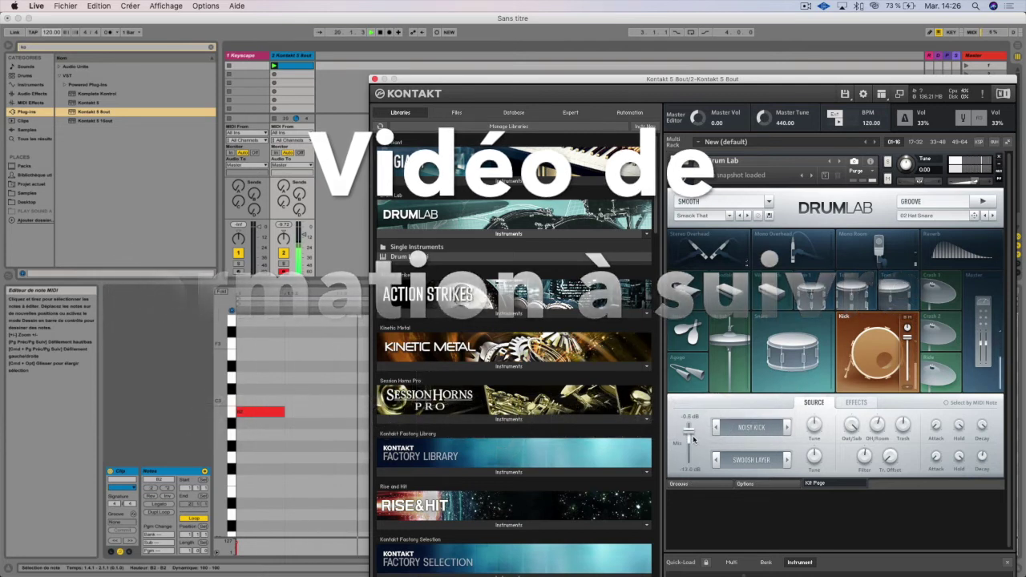